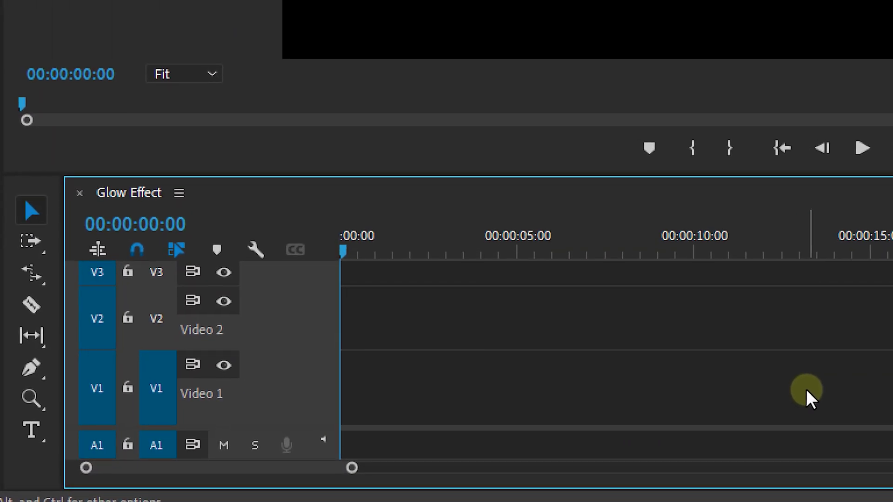
# - Add a 'LET ME GLOW' text clip, shrink it to size 370 and centre it in the frame
pyautogui.hotkey('ctrl', 't')
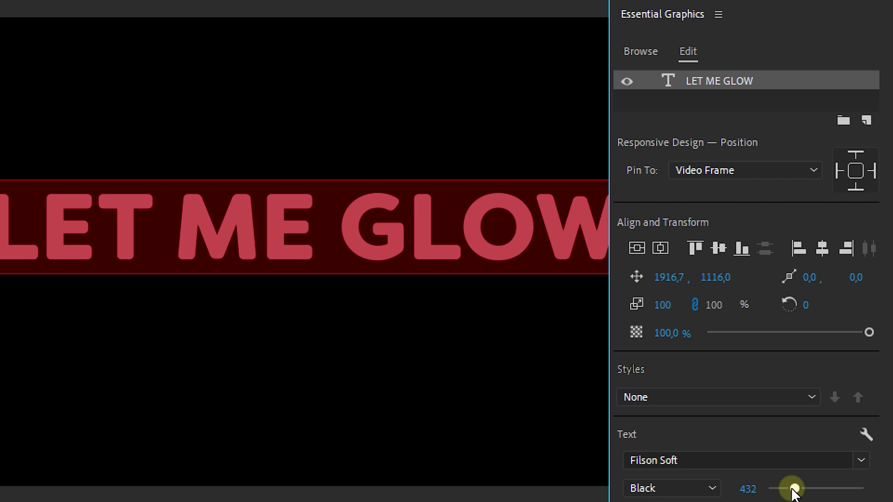
pyautogui.moveTo(793, 486); pyautogui.dragTo(790, 489)
pyautogui.click(636, 247)
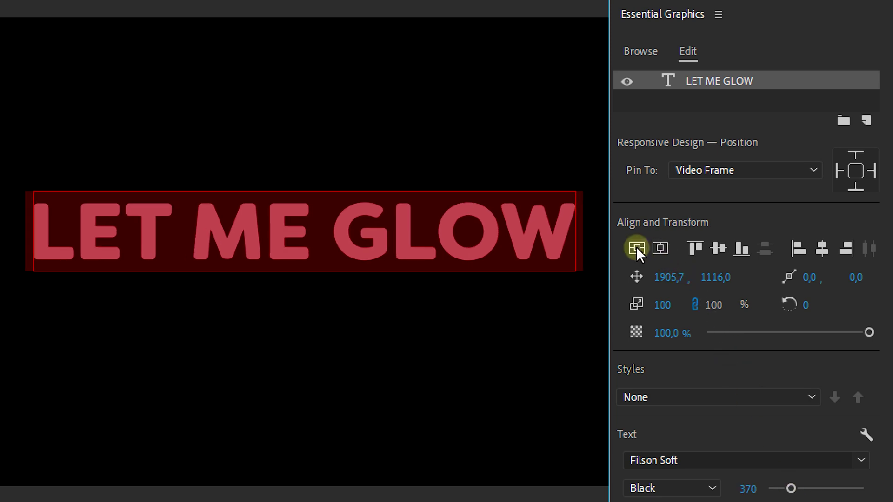
pyautogui.click(719, 247)
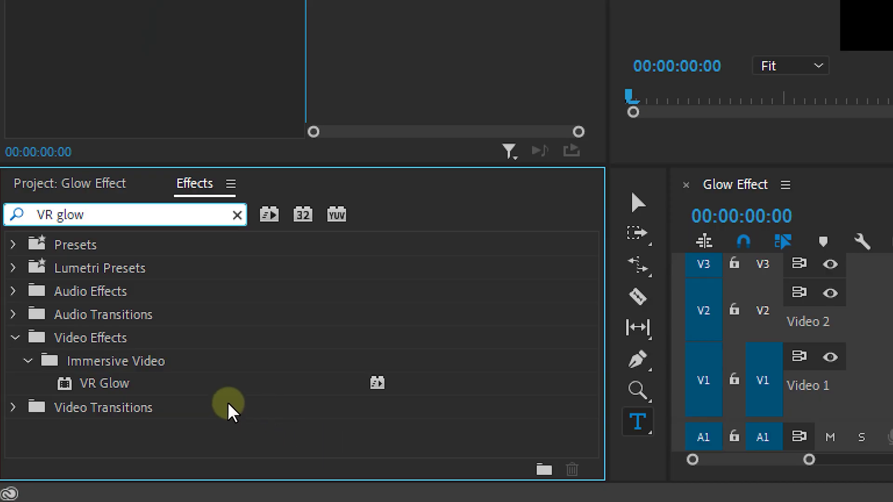
# - Apply VR Glow to the text clip and adjust its Luma Threshold, Glow Radius and Brightness
pyautogui.moveTo(120, 381); pyautogui.dragTo(892, 398)
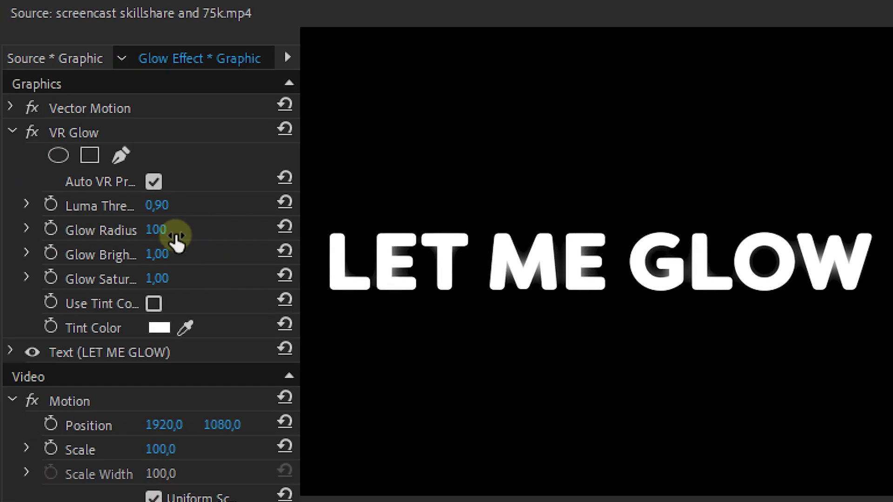
pyautogui.click(158, 207)
pyautogui.write('0,8')
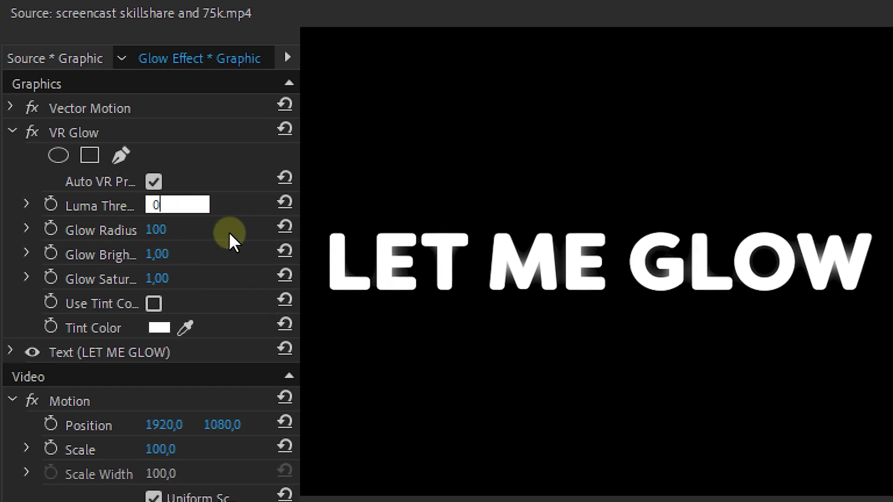
pyautogui.press('Return')
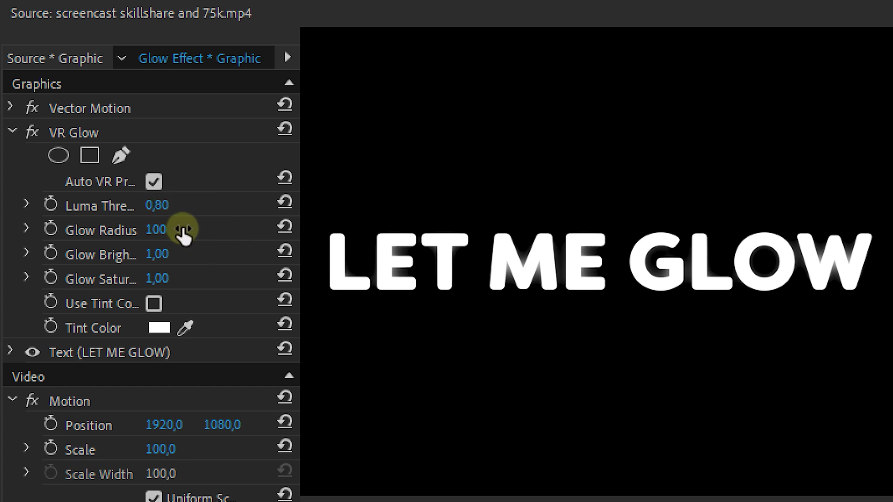
pyautogui.moveTo(205, 225); pyautogui.dragTo(255, 220)
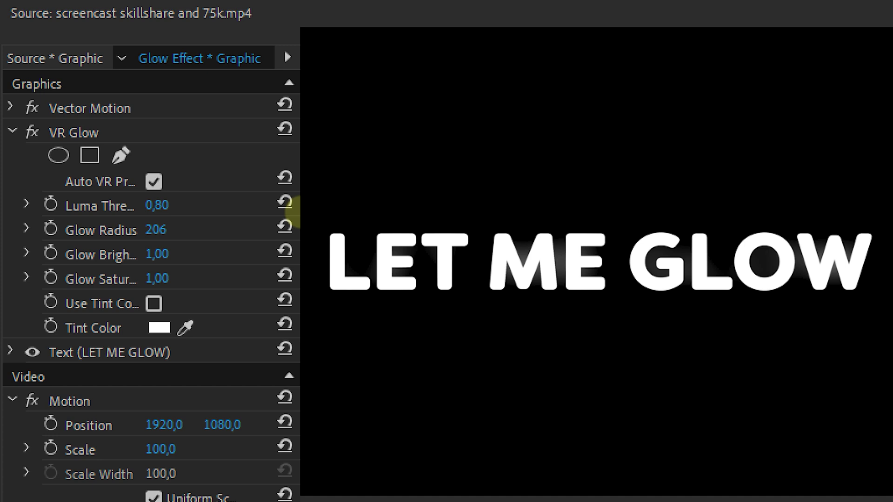
pyautogui.moveTo(167, 253); pyautogui.dragTo(201, 246)
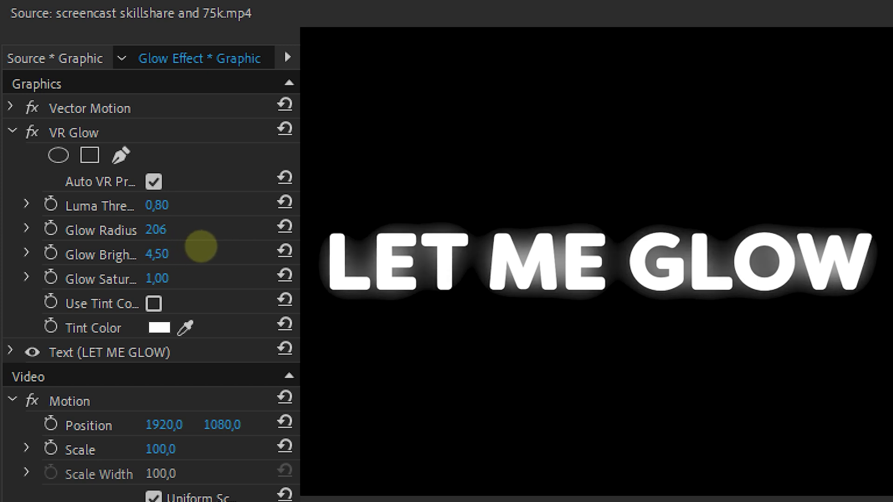
# - Tint the glow cyan, raise Saturation to 10,00 and widen the radius, then delete VR Glow
pyautogui.click(154, 305)
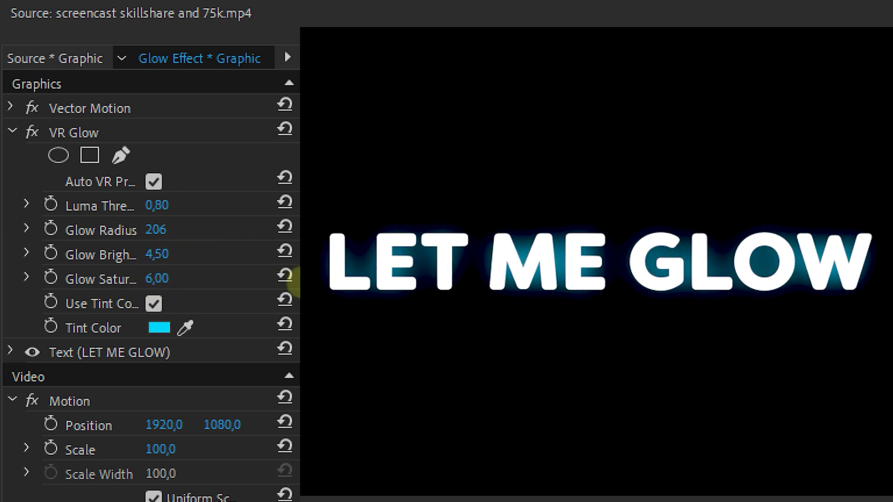
pyautogui.moveTo(157, 278); pyautogui.dragTo(211, 293)
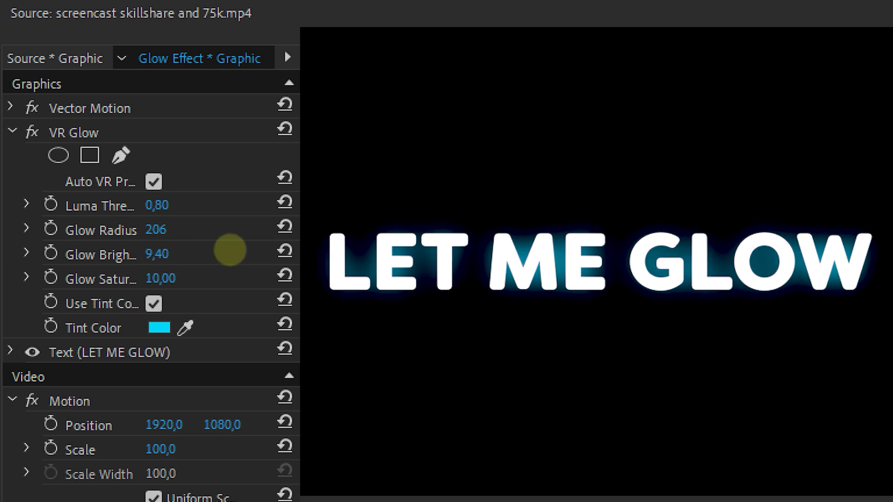
pyautogui.moveTo(168, 233); pyautogui.dragTo(264, 213)
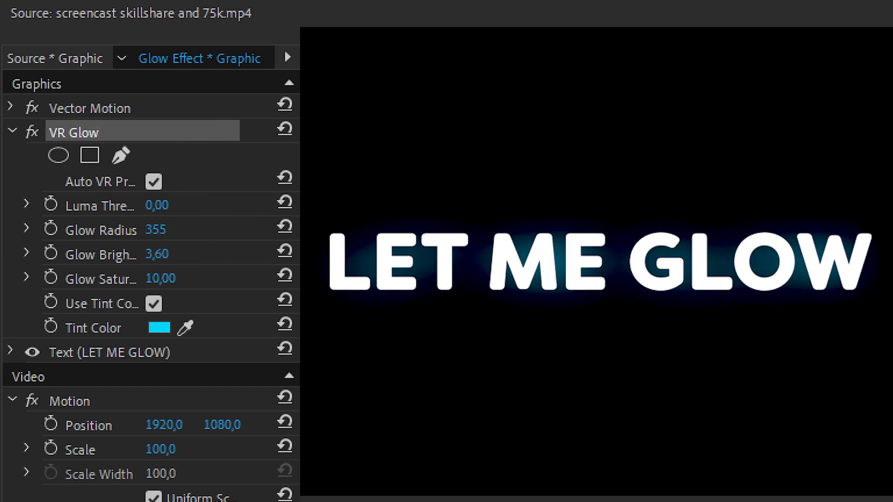
pyautogui.press('Delete')
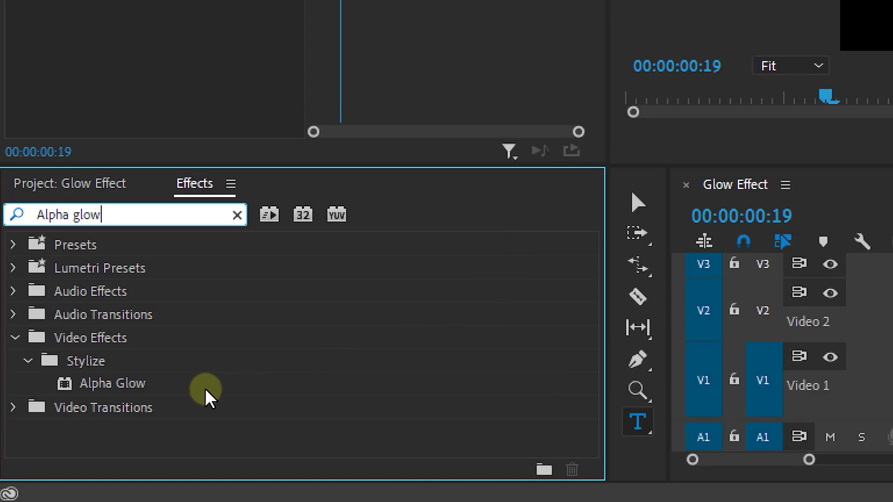
# - Apply Alpha Glow to the text clip with a blue 0C9FF3 start colour
pyautogui.moveTo(130, 386); pyautogui.dragTo(892, 383)
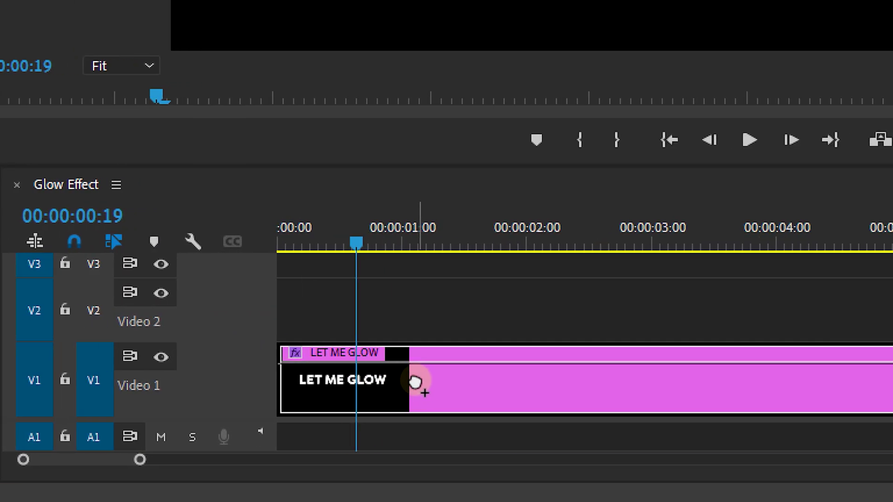
pyautogui.moveTo(416, 382); pyautogui.dragTo(418, 381)
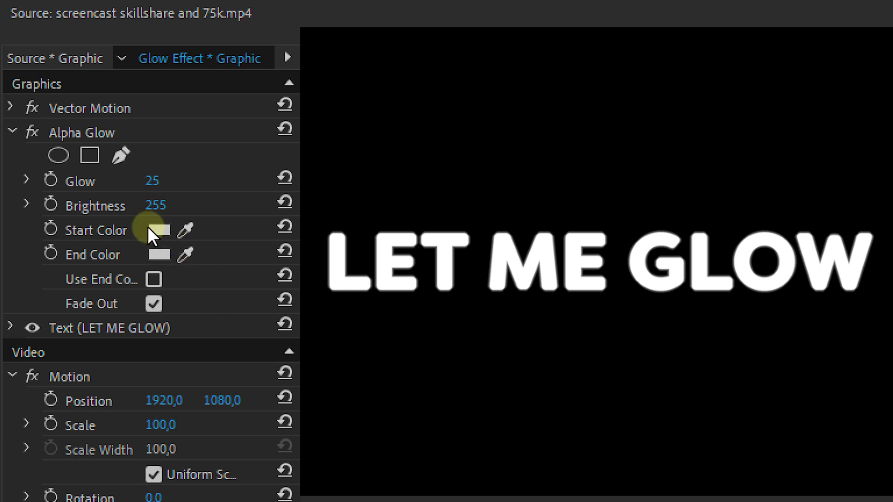
pyautogui.click(154, 233)
pyautogui.click(572, 366)
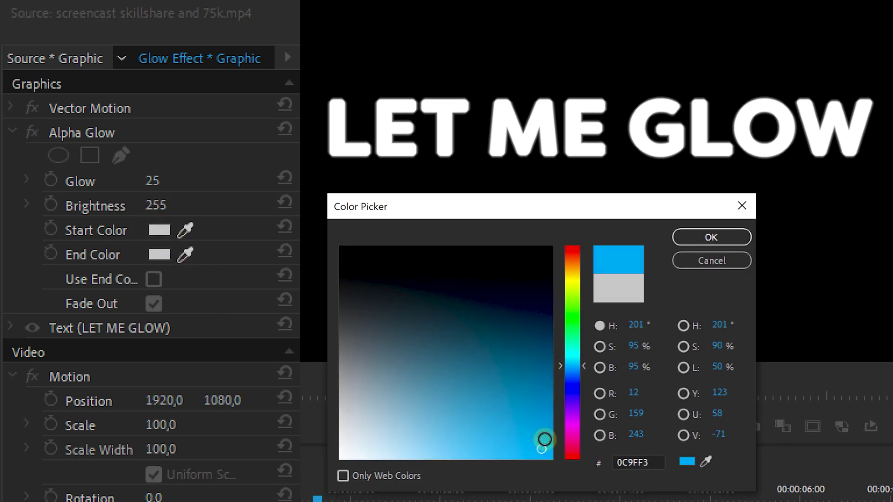
pyautogui.click(678, 242)
# - Set the Alpha Glow end colour to cyan 09E9FD, raise Glow to 100 and lower brightness slightly
pyautogui.click(159, 255)
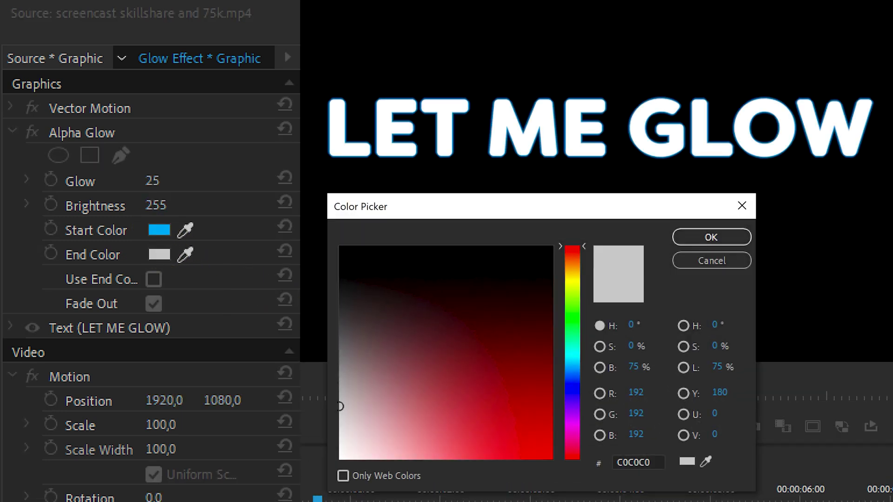
pyautogui.click(571, 356)
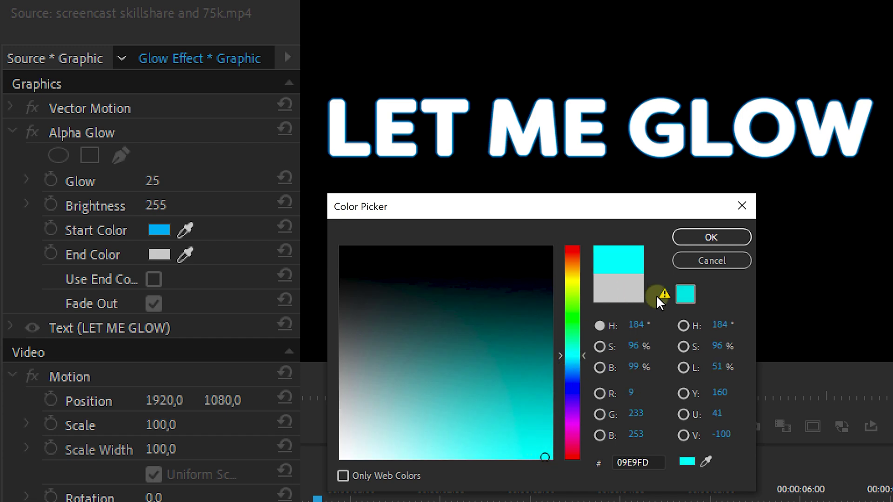
pyautogui.click(682, 240)
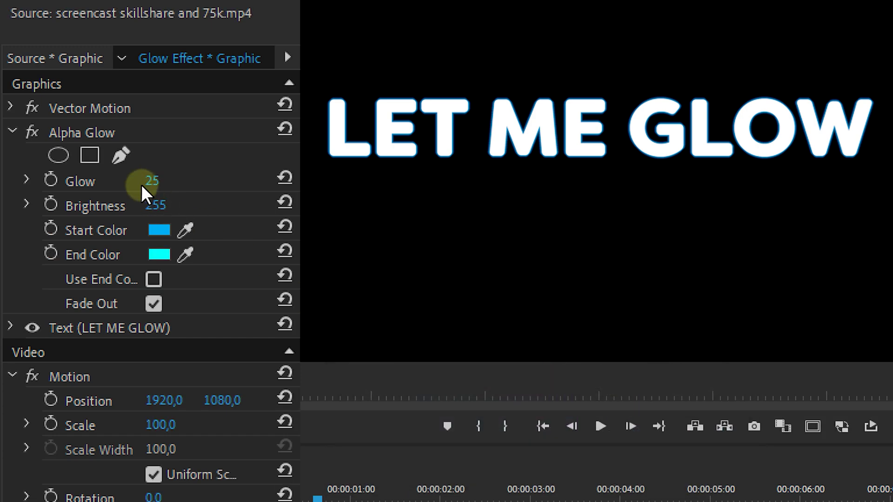
pyautogui.moveTo(182, 181); pyautogui.dragTo(244, 182)
pyautogui.moveTo(170, 204); pyautogui.dragTo(253, 186)
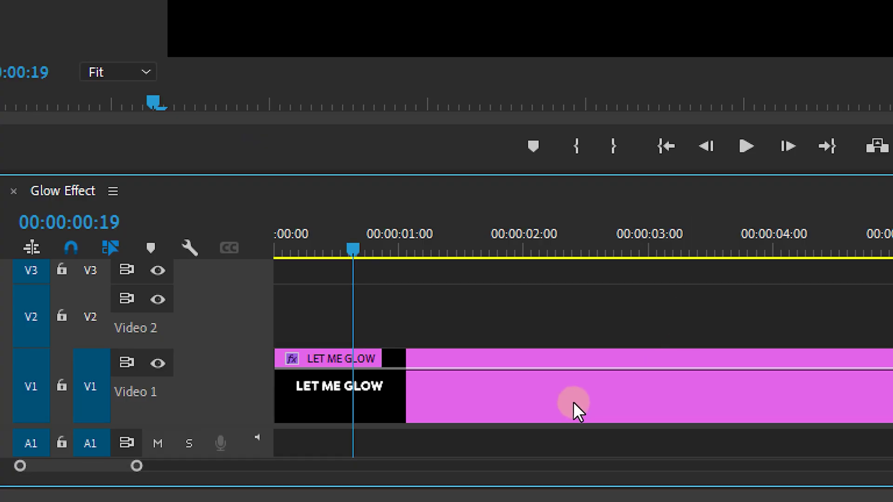
# - Duplicate the text clip onto V2 and blur the lower copy with Gaussian Blur at Blurriness 200
pyautogui.moveTo(573, 402); pyautogui.dragTo(573, 319)
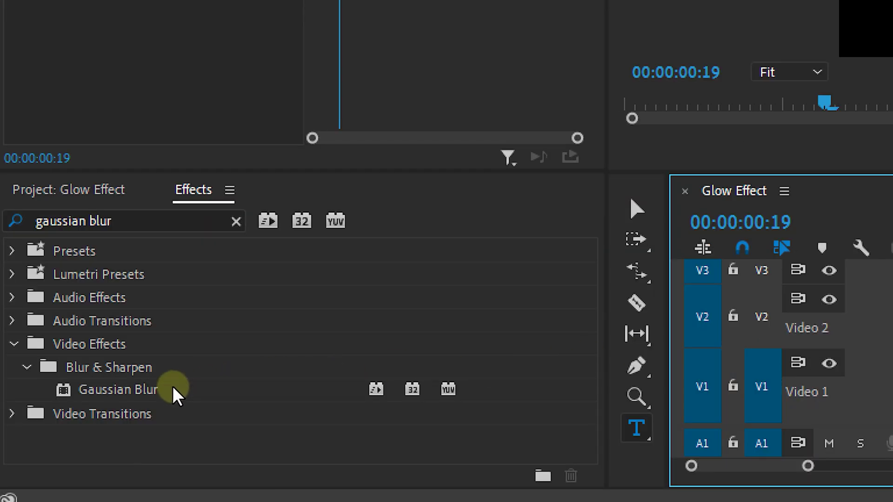
pyautogui.moveTo(177, 396); pyautogui.dragTo(362, 390)
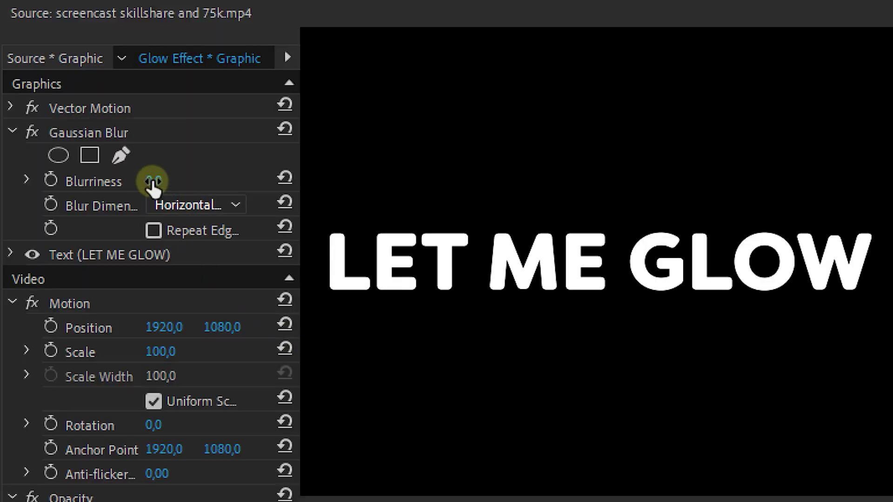
pyautogui.moveTo(152, 182); pyautogui.dragTo(292, 179)
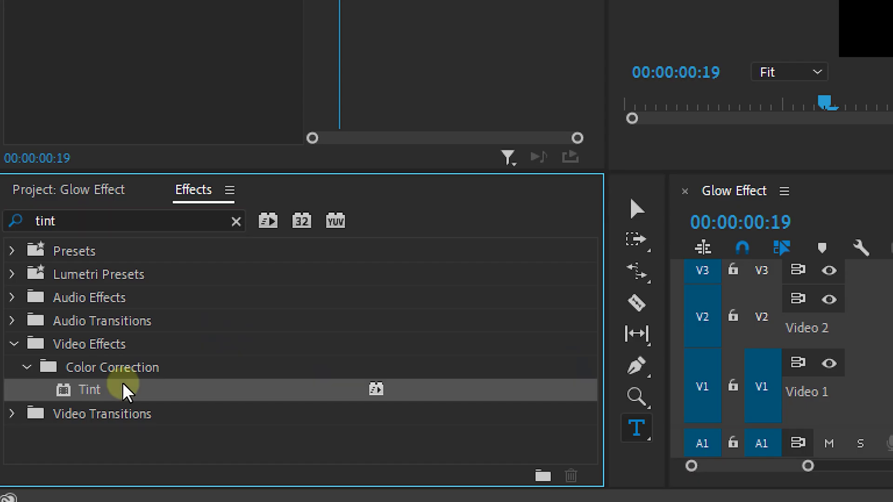
# - Apply Tint to the blurred V1 text copy and set its Map White colour to cyan
pyautogui.moveTo(126, 391); pyautogui.dragTo(892, 379)
pyautogui.moveTo(389, 380); pyautogui.dragTo(390, 380)
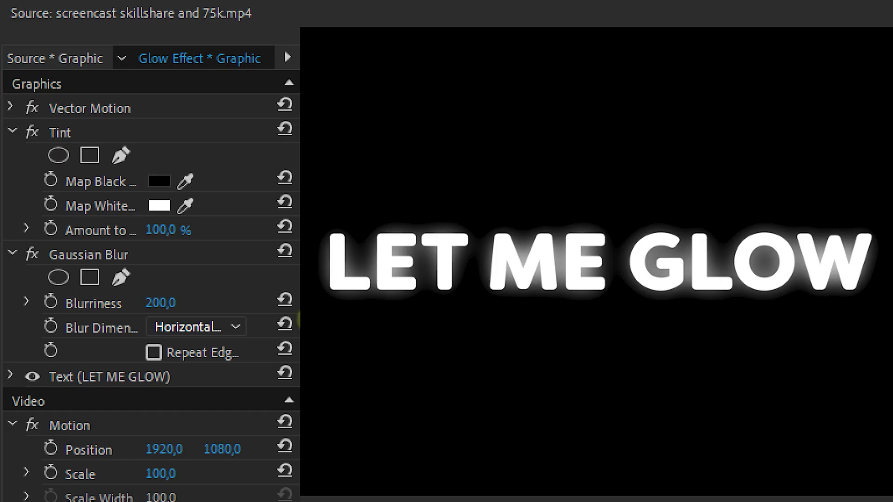
pyautogui.click(158, 206)
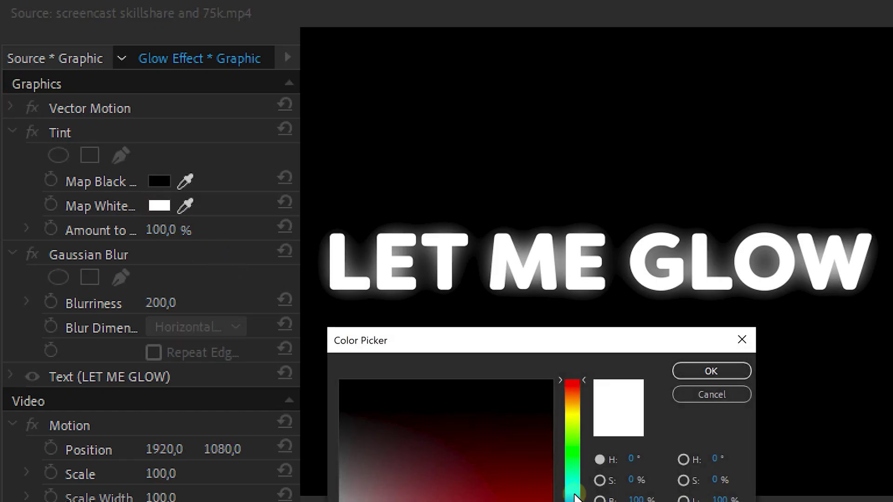
pyautogui.click(685, 374)
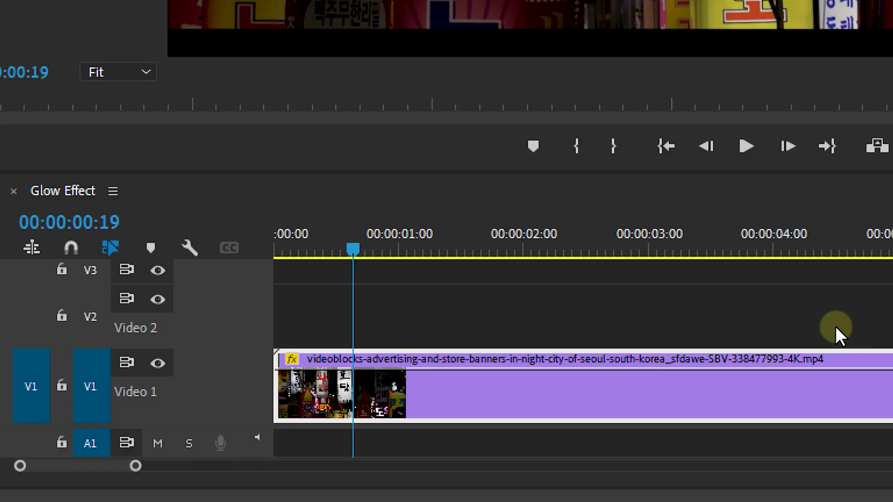
# - Duplicate the street clip onto V2 and grade it in Lumetri: Exposure 1,3, Whites 31,4, deeper shadows
pyautogui.moveTo(437, 417); pyautogui.dragTo(420, 314)
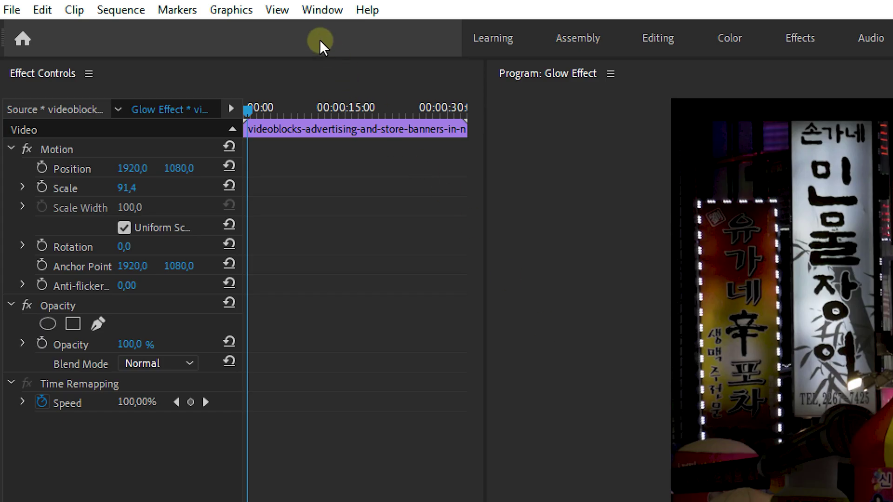
pyautogui.click(310, 10)
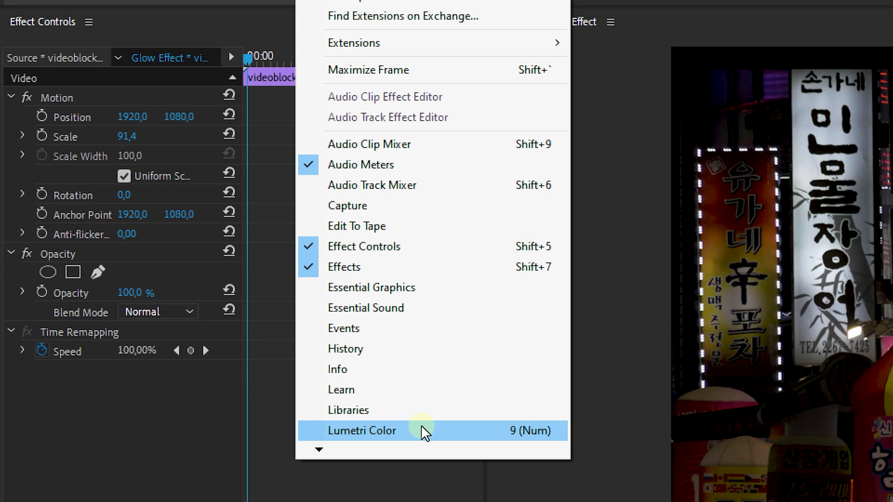
pyautogui.click(421, 425)
pyautogui.moveTo(773, 288); pyautogui.dragTo(787, 289)
pyautogui.moveTo(776, 314); pyautogui.dragTo(767, 362)
pyautogui.moveTo(777, 386); pyautogui.dragTo(792, 386)
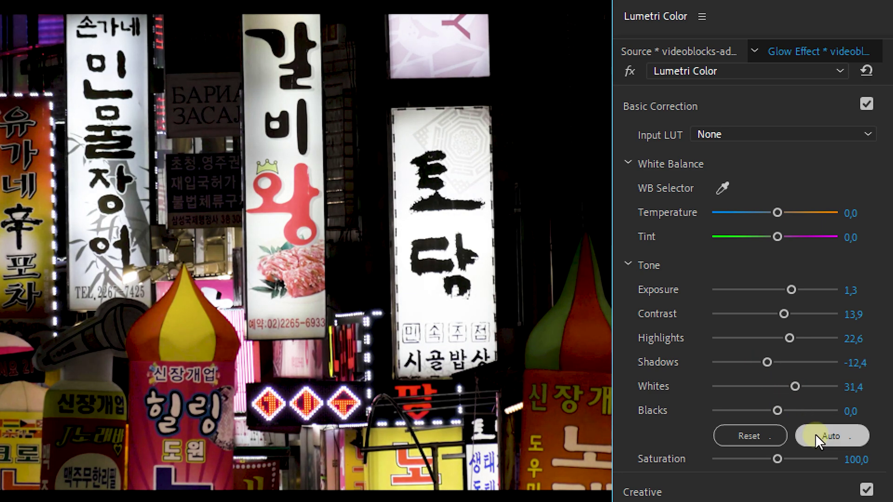
pyautogui.click(855, 459)
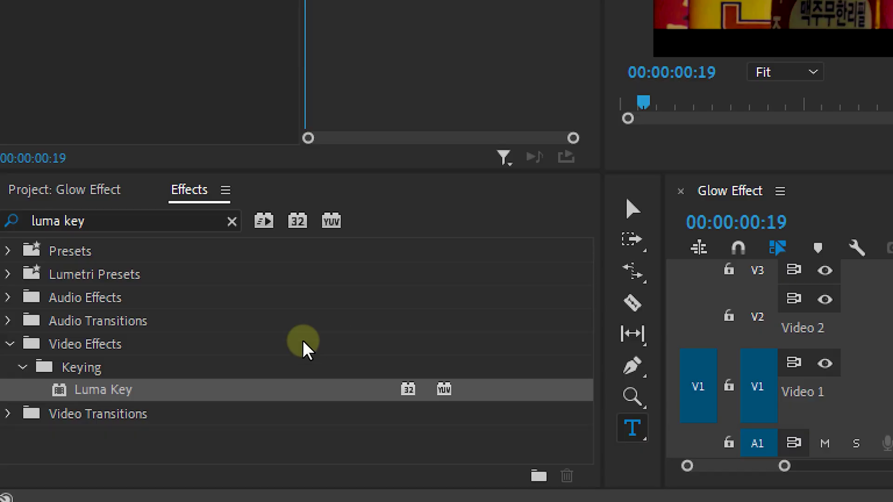
# - Apply Luma Key to the V2 street clip, hide V1 and set Cutoff to 52%
pyautogui.moveTo(124, 397); pyautogui.dragTo(892, 321)
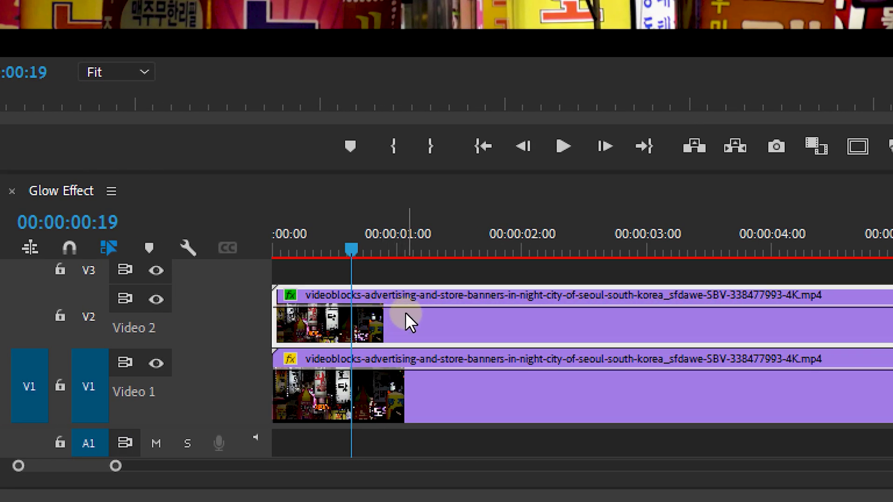
pyautogui.click(219, 356)
pyautogui.click(157, 361)
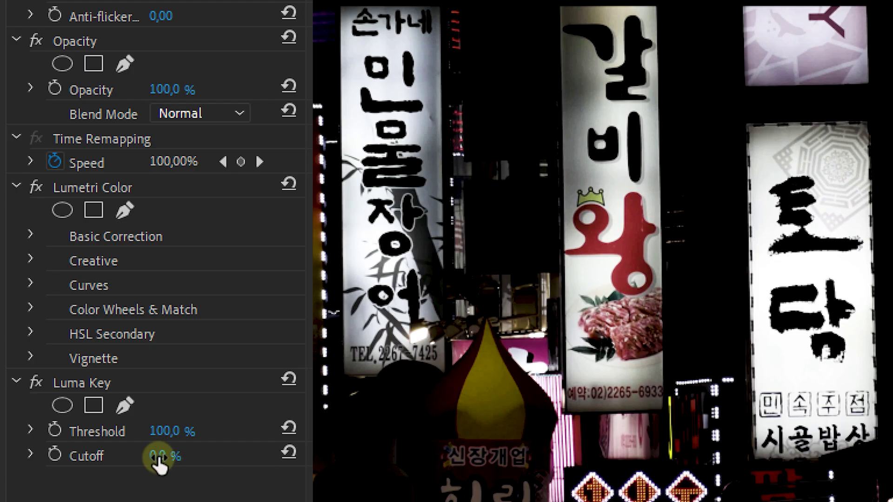
pyautogui.moveTo(158, 461); pyautogui.dragTo(306, 454)
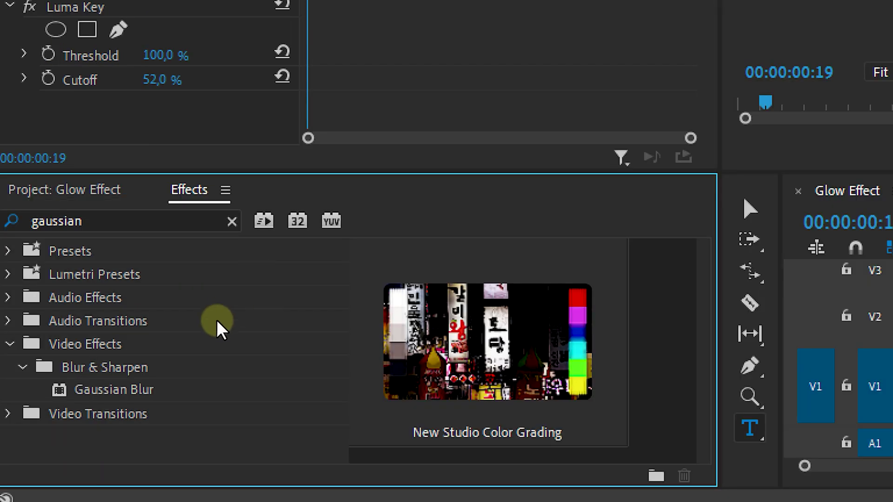
# - Add Gaussian Blur to the keyed clip with Repeat Edge Pixels on and Blurriness 40
pyautogui.moveTo(145, 393); pyautogui.dragTo(484, 333)
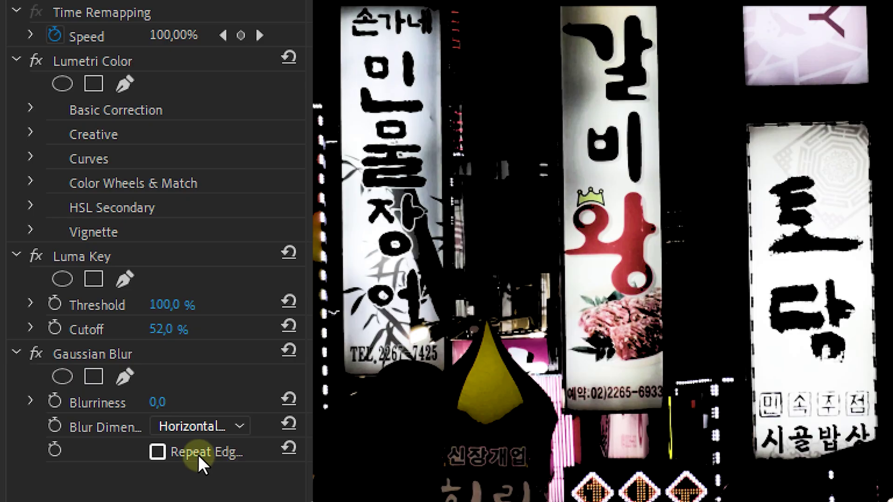
pyautogui.click(198, 455)
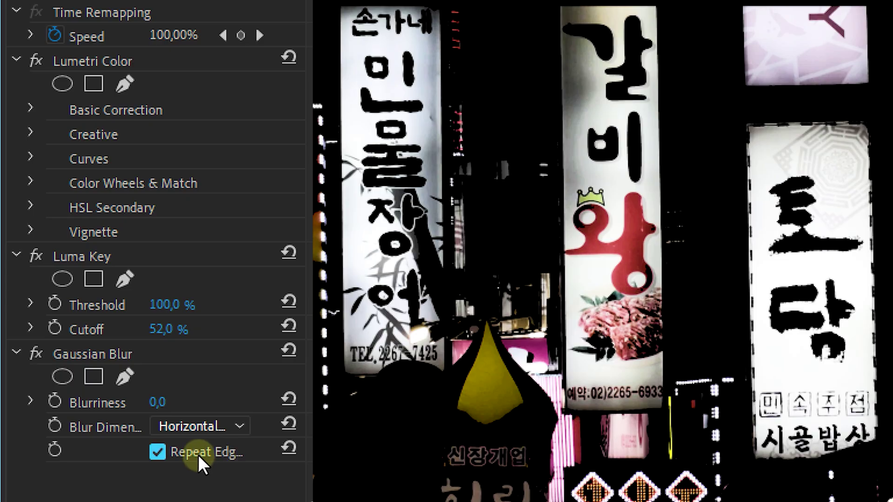
pyautogui.moveTo(158, 404); pyautogui.dragTo(227, 398)
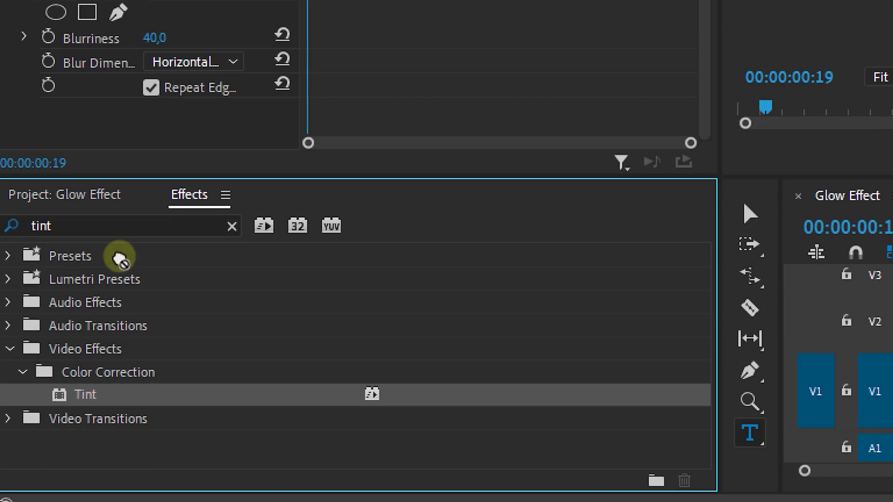
# - Tint the V2 copy's whites cyan (hue 180, 05E9EC) and set its blend mode to Lighten
pyautogui.moveTo(102, 429); pyautogui.dragTo(111, 450)
pyautogui.scroll(-4, 111, 450)
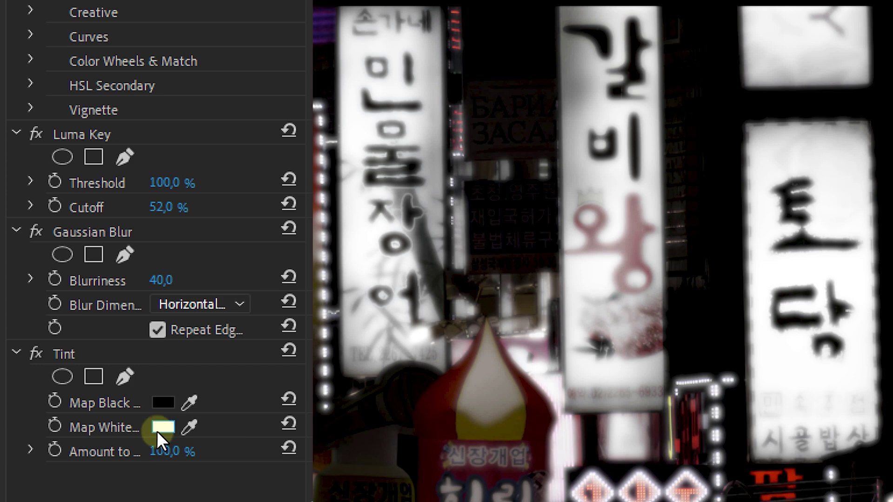
pyautogui.click(158, 428)
pyautogui.click(643, 321)
pyautogui.click(612, 434)
pyautogui.click(616, 447)
pyautogui.click(837, 163)
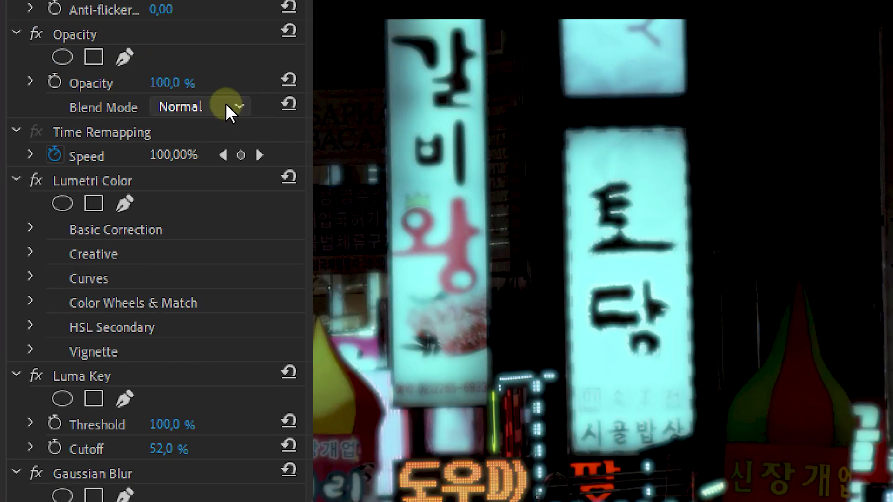
pyautogui.click(225, 106)
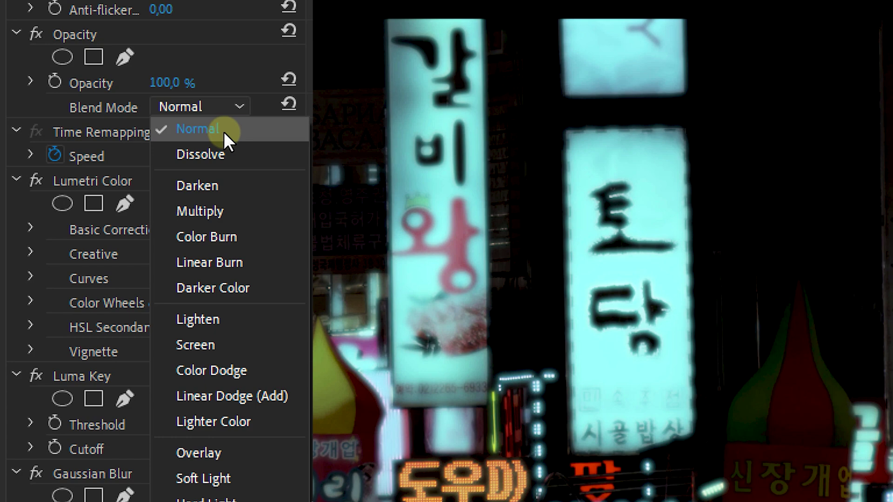
pyautogui.click(233, 319)
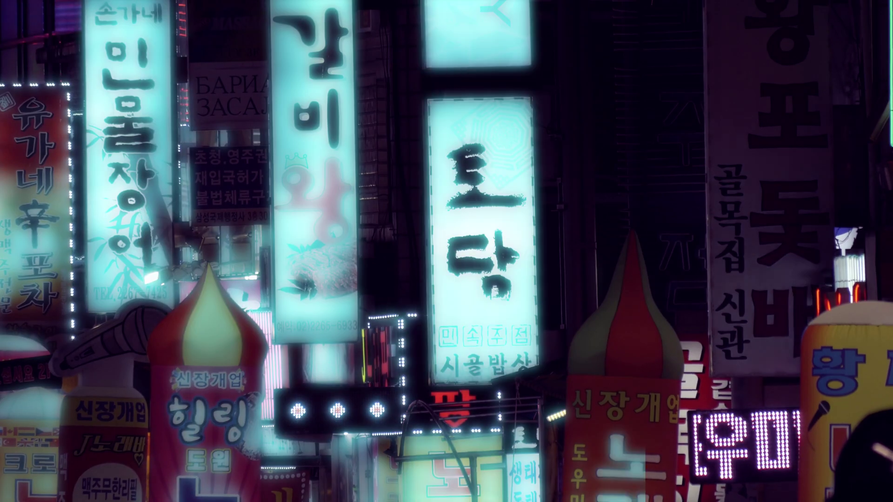